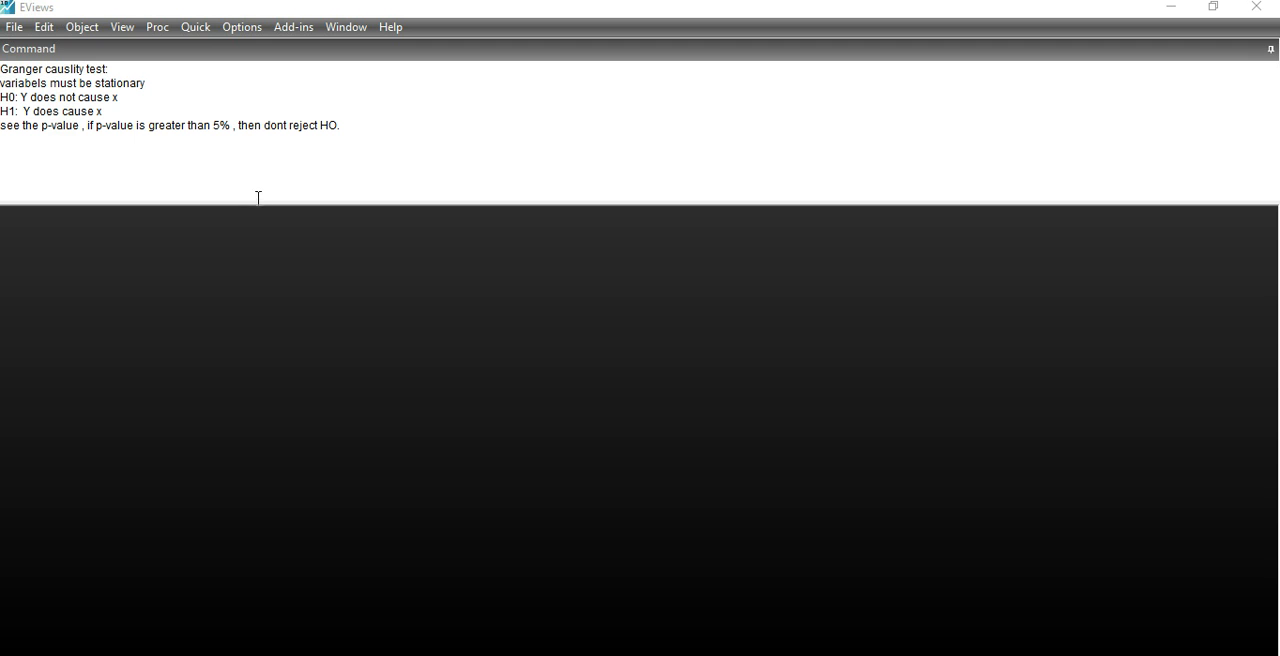
Step: Switch to the Excel workbook and copy the IMP, sav and GDP columns with their headers from Sheet5
left_click(858, 655)
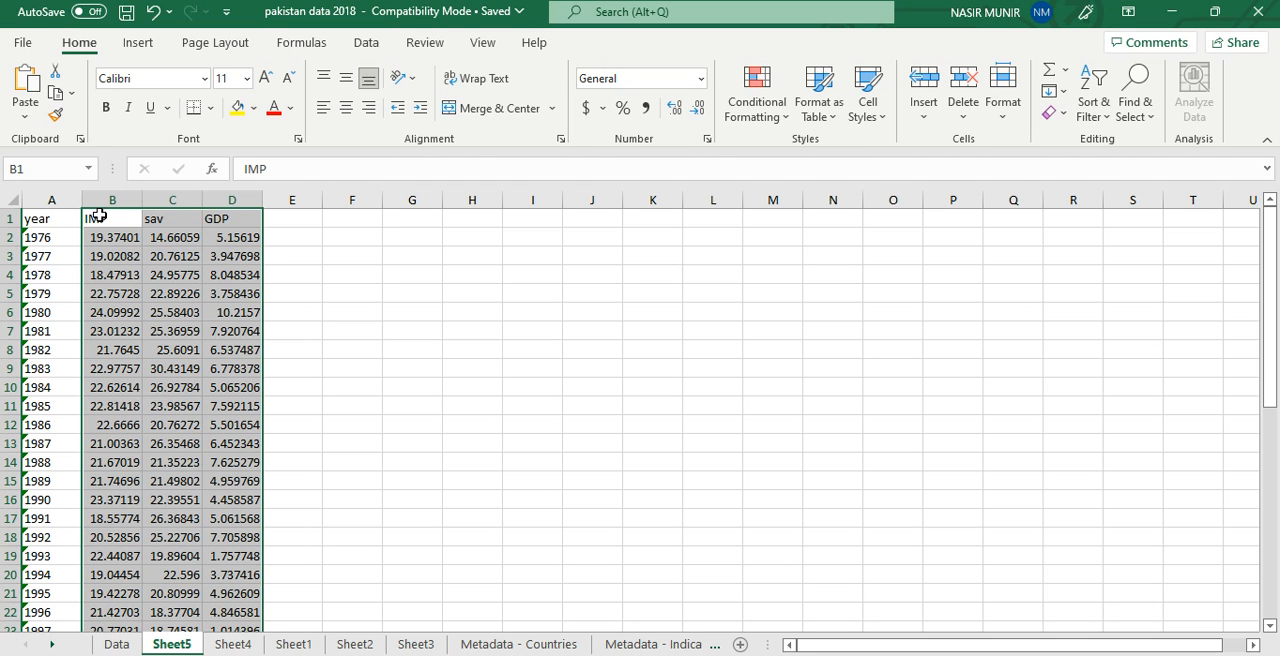
key("ctrl+c")
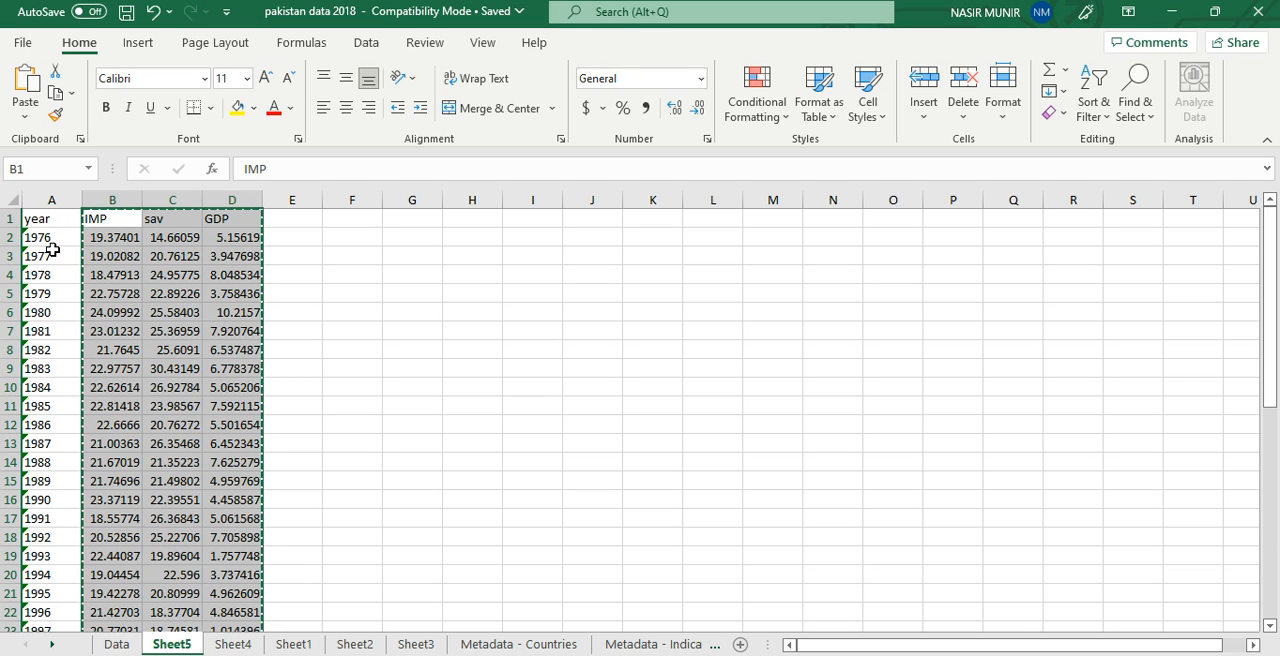
scroll(52, 249, "down", 13)
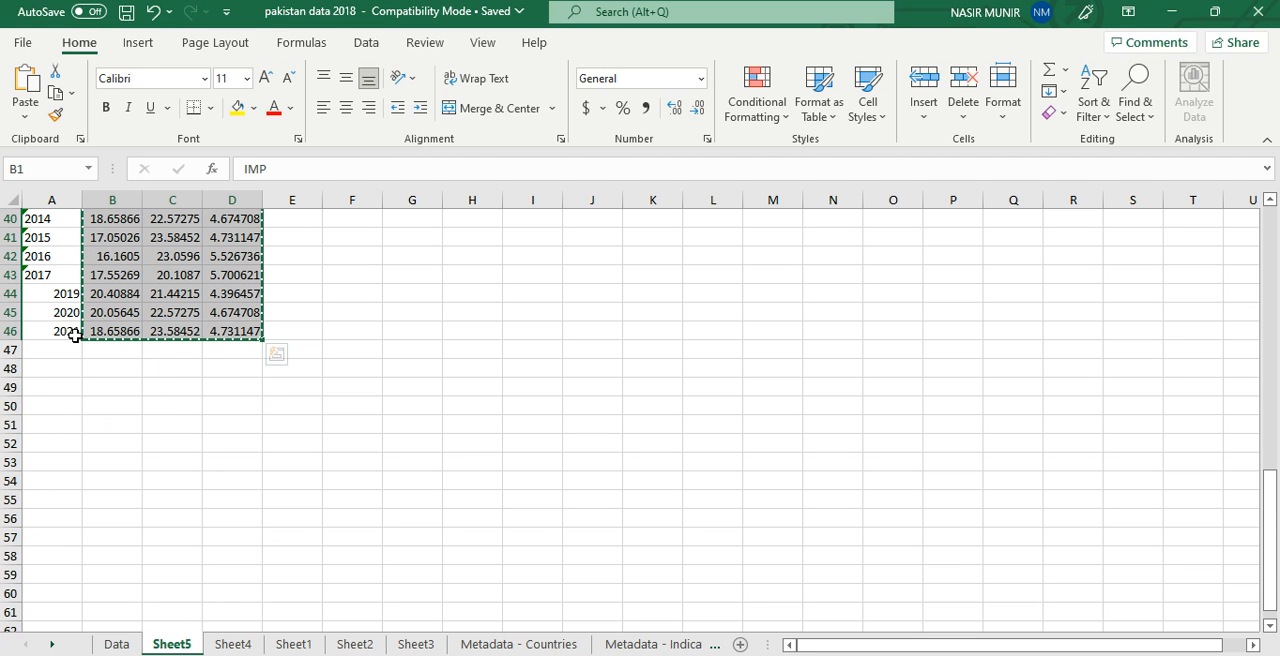
Step: Switch to EViews and start a new workfile with annual frequency
mouse_move(941, 655)
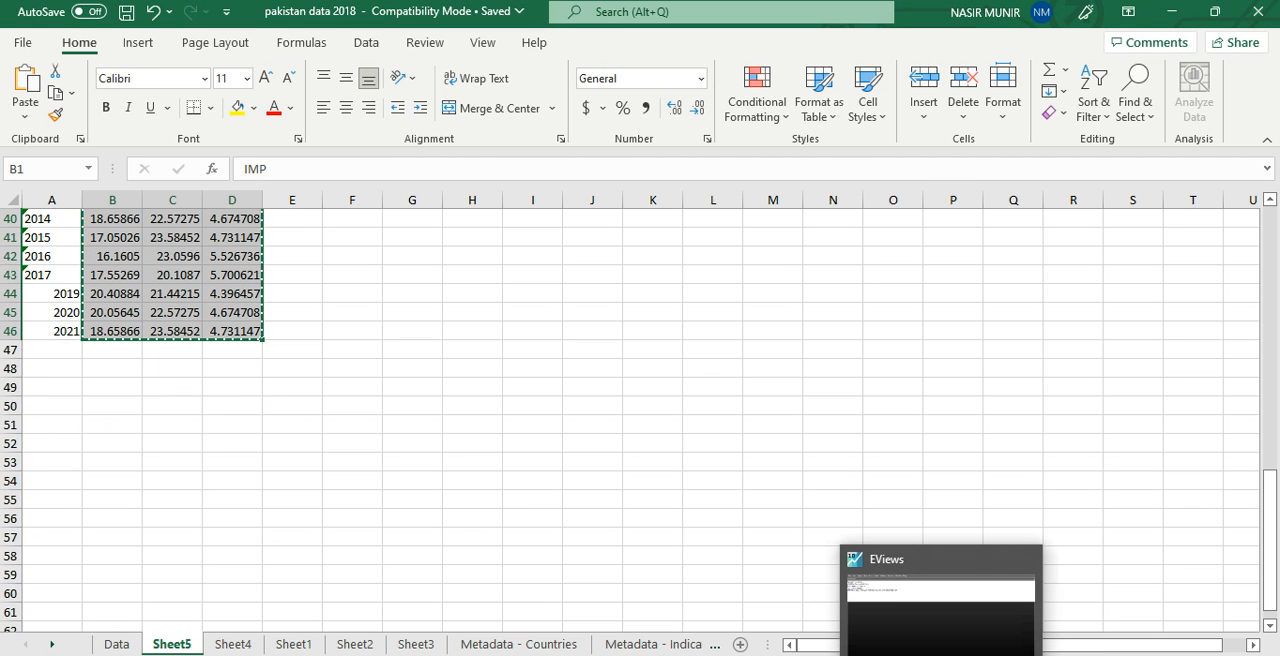
left_click(941, 655)
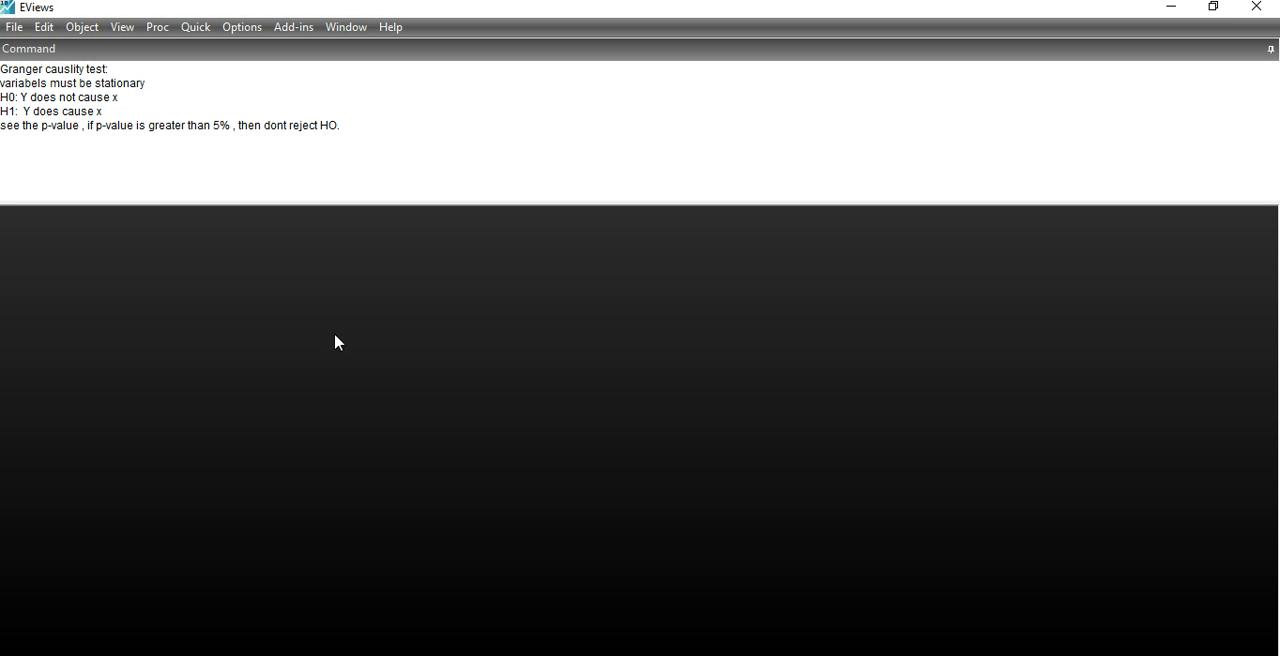
left_click(15, 30)
mouse_move(83, 50)
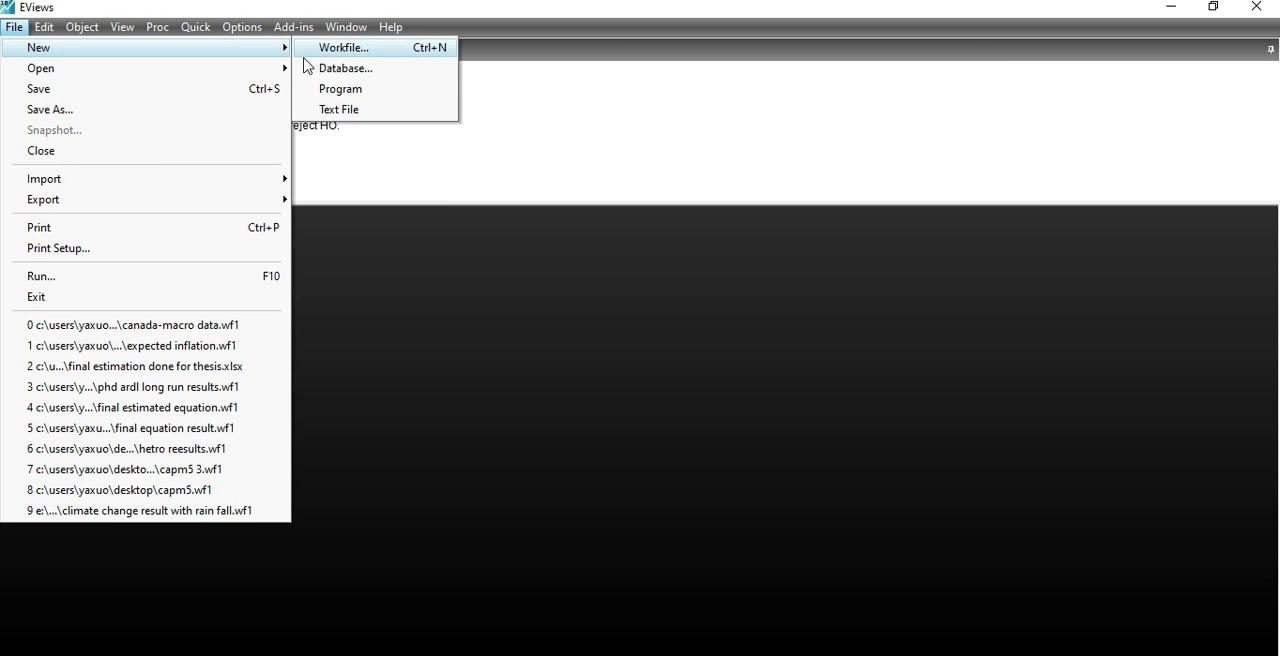
left_click(378, 52)
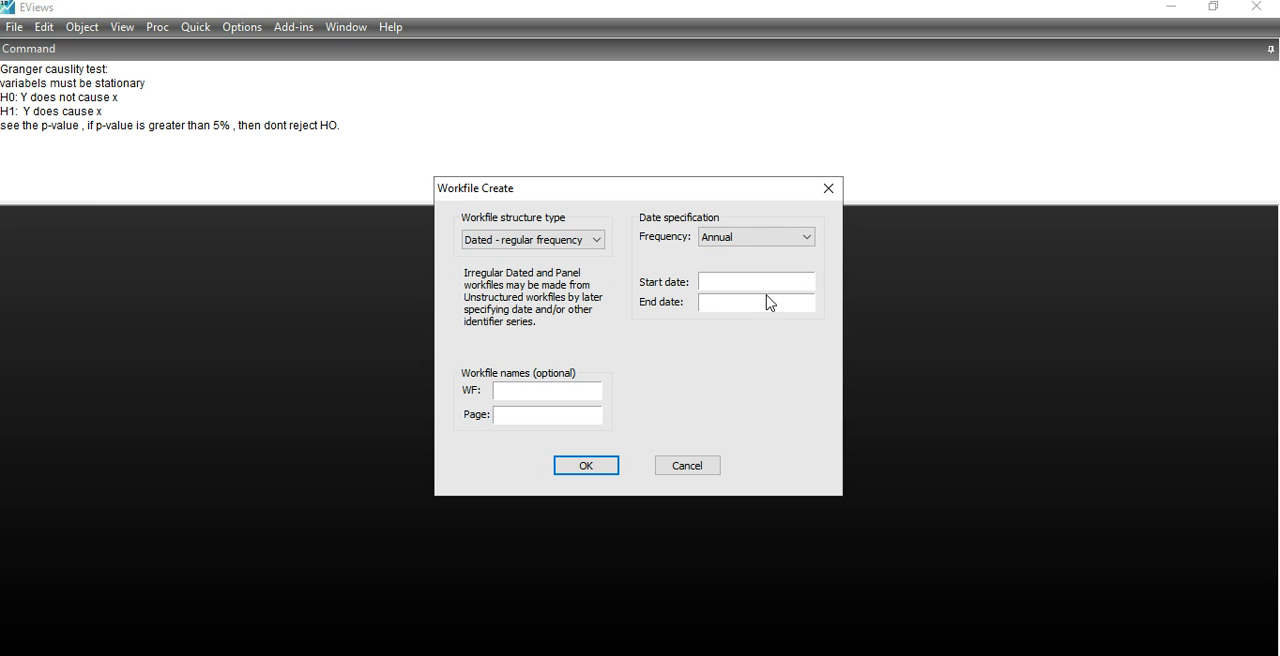
left_click(758, 240)
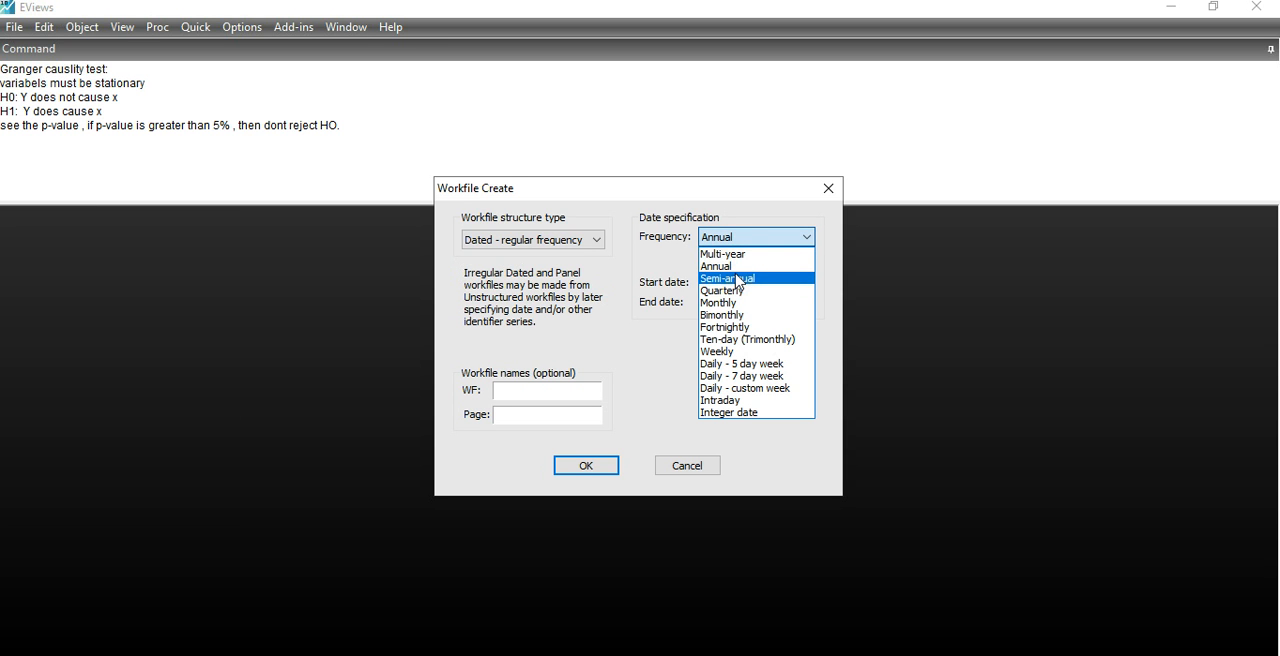
left_click(738, 267)
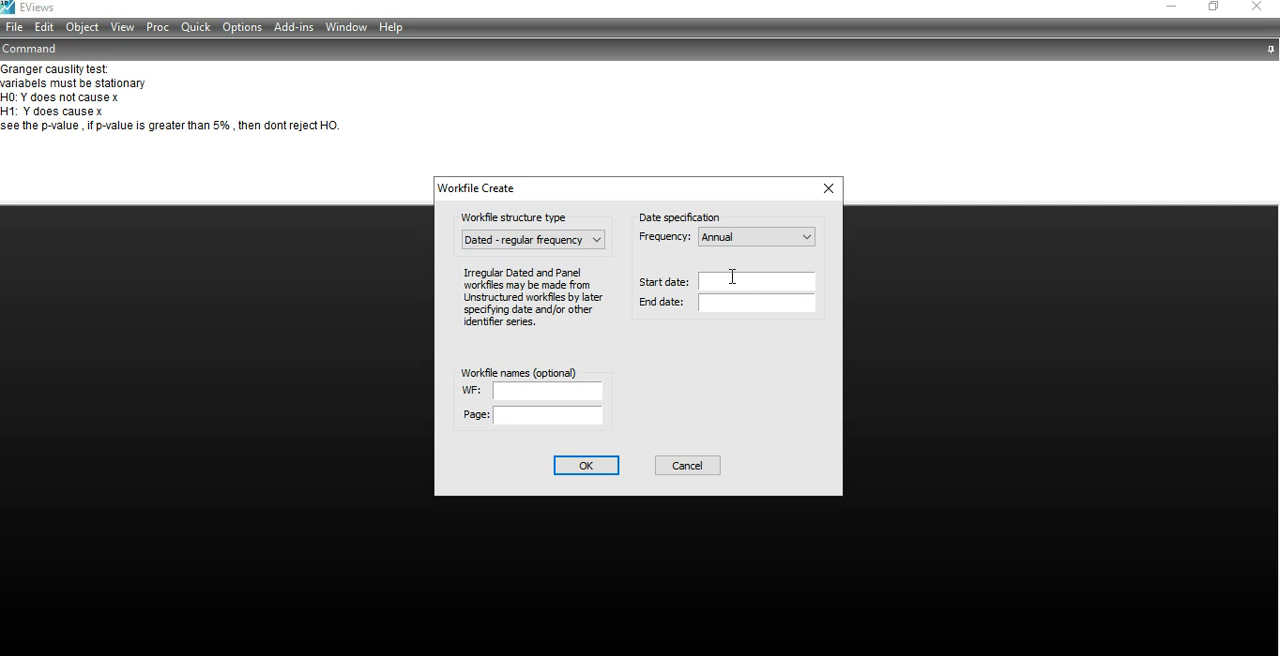
Step: Create the workfile with a start date of 1976, an end date of 2021 and the dated regular frequency structure
type("1976")
left_click(749, 301)
type("2021")
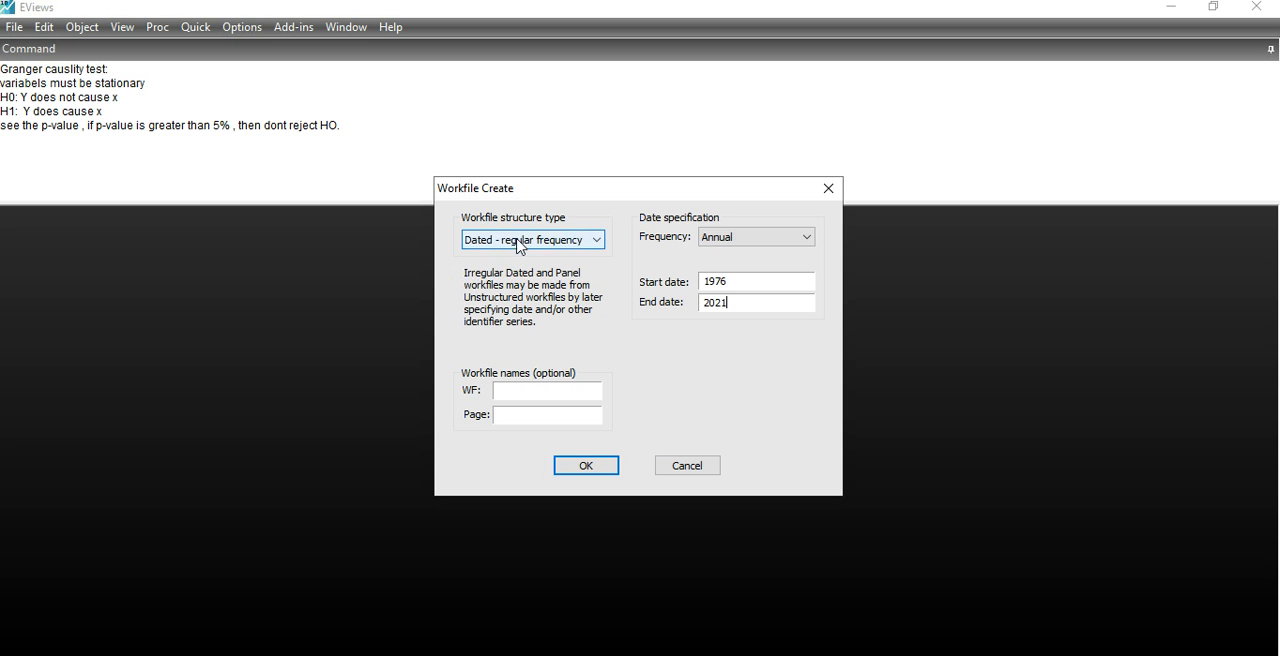
left_click(583, 245)
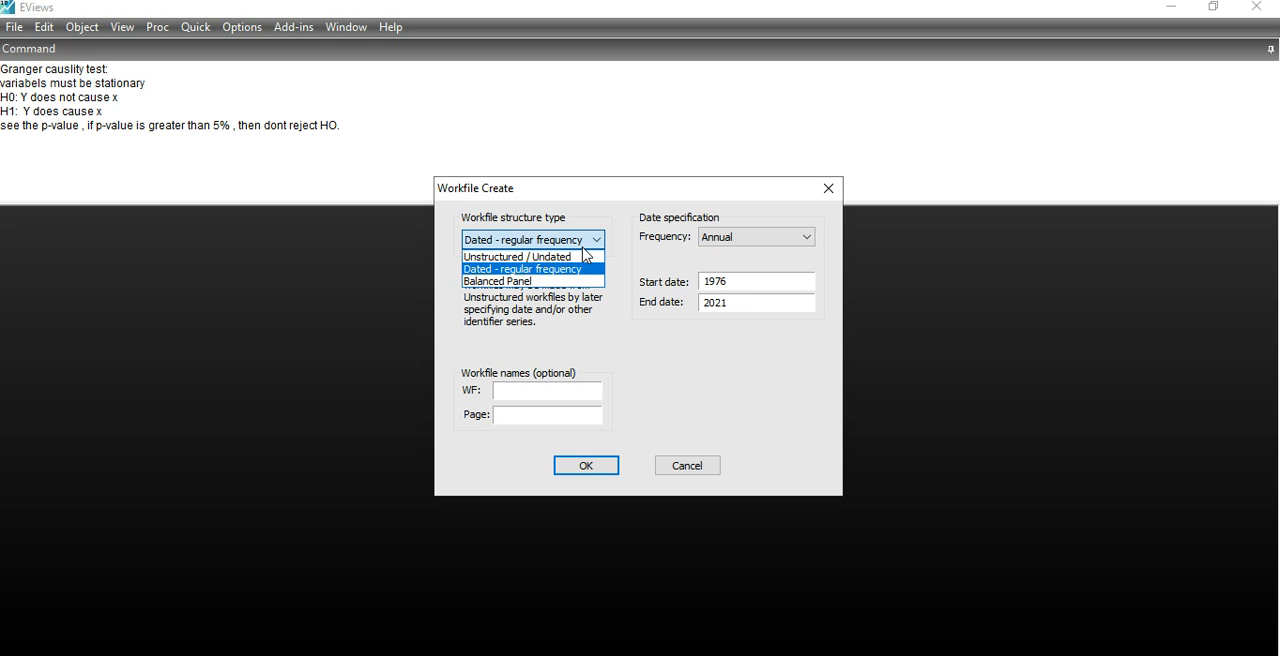
left_click(566, 272)
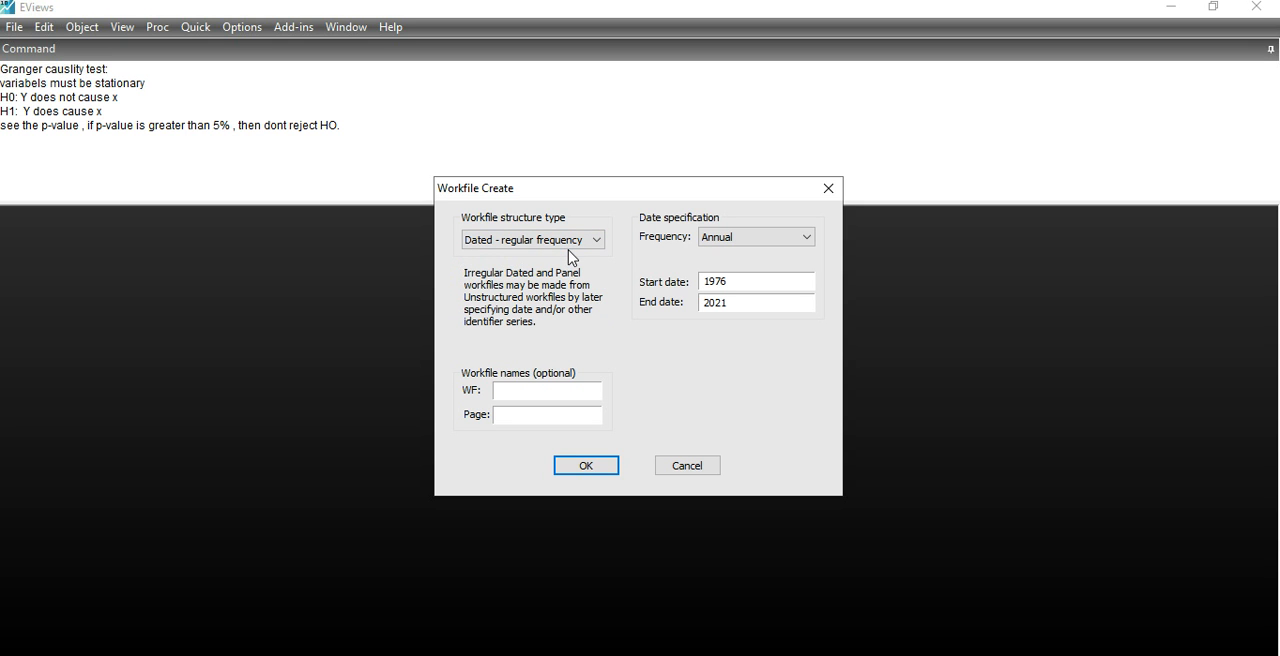
left_click(586, 466)
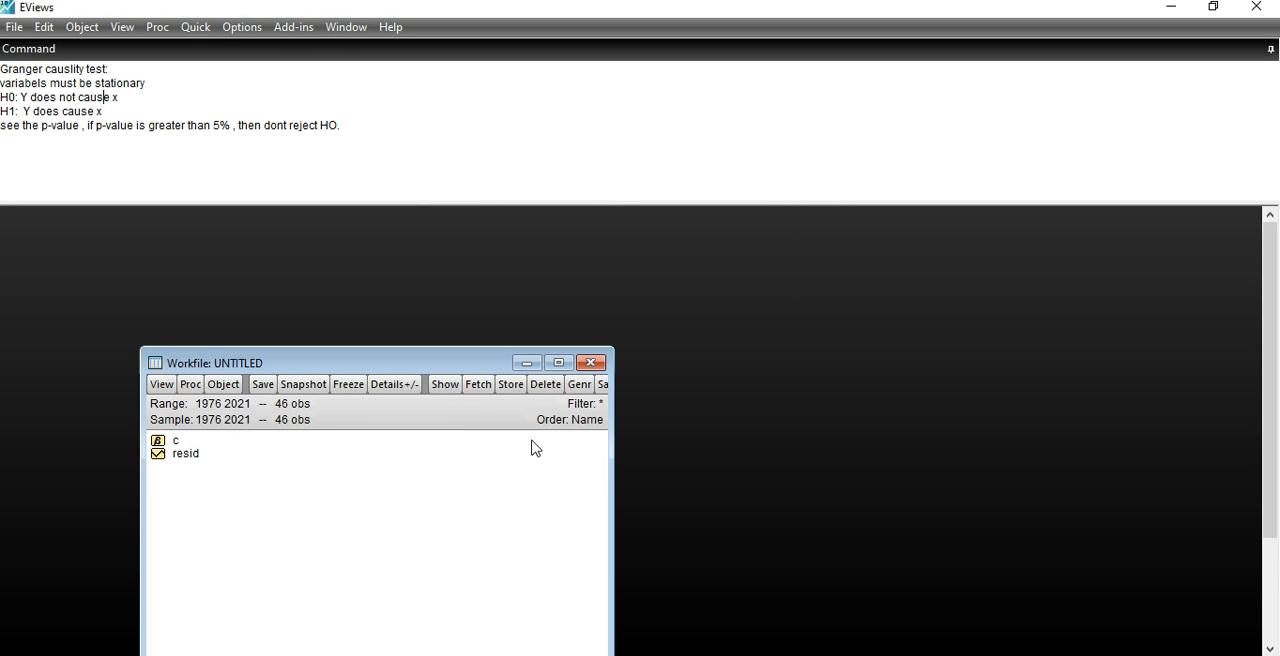
Step: Paste the copied IMP, sav and GDP data with headers into a new empty group, and minimize the group to reveal the workfile
left_click(196, 27)
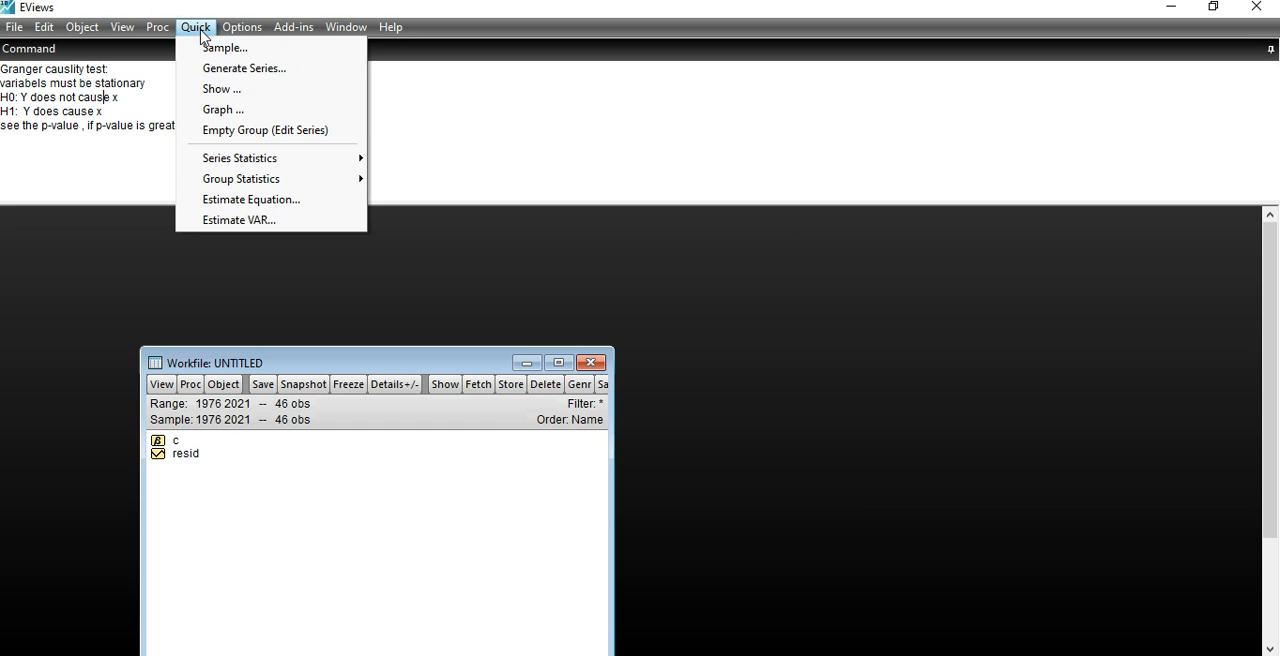
left_click(242, 131)
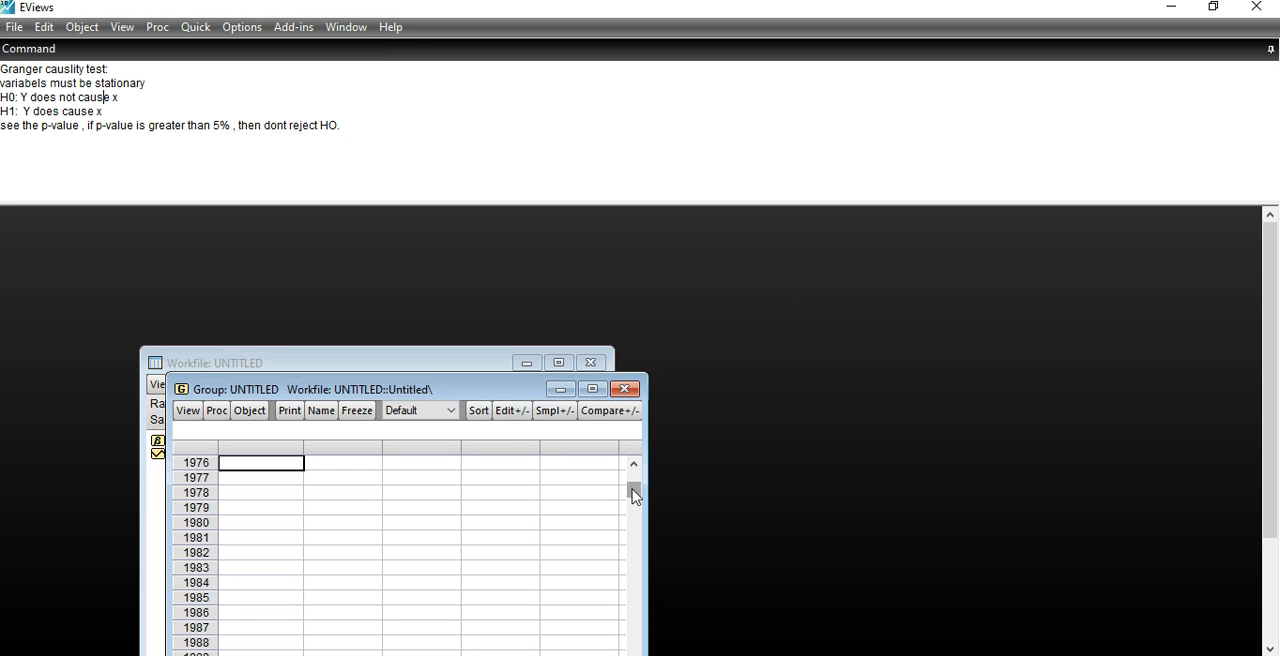
left_click(257, 462)
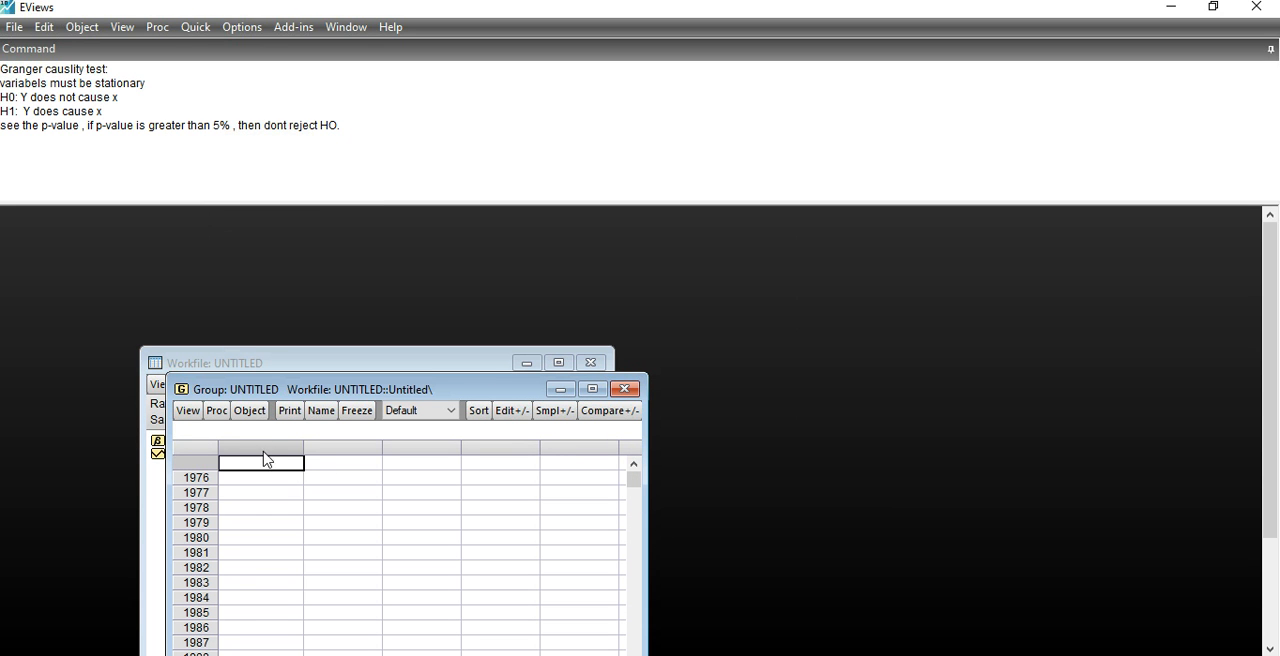
key("ctrl+v")
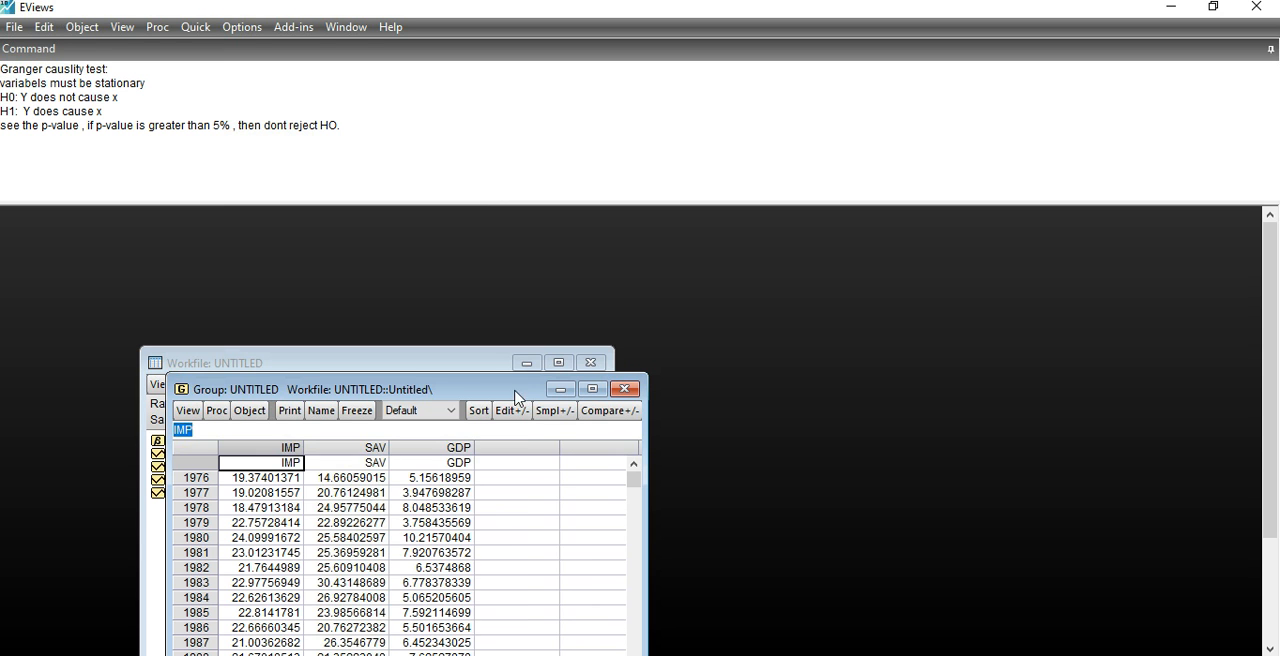
left_click(560, 389)
left_click_drag(320, 366, 270, 222)
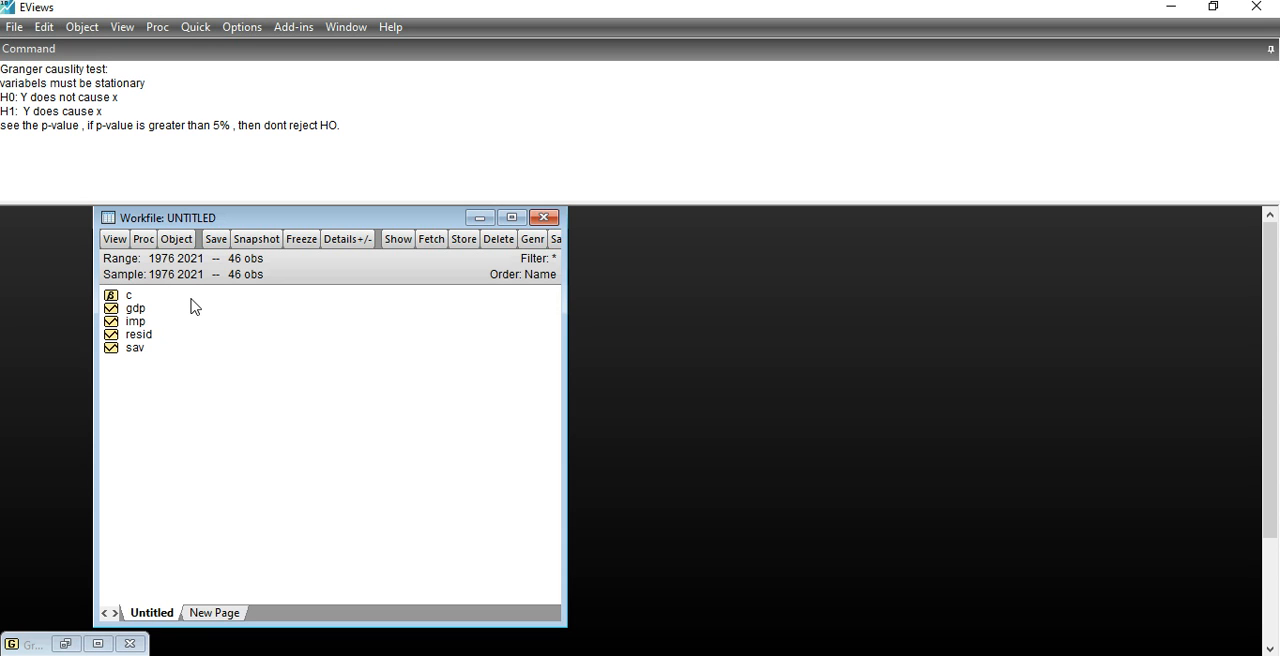
Step: Open the gdp, imp and sav series together as a group, and minimize the group window
left_click(135, 309)
left_click(135, 322, "ctrl")
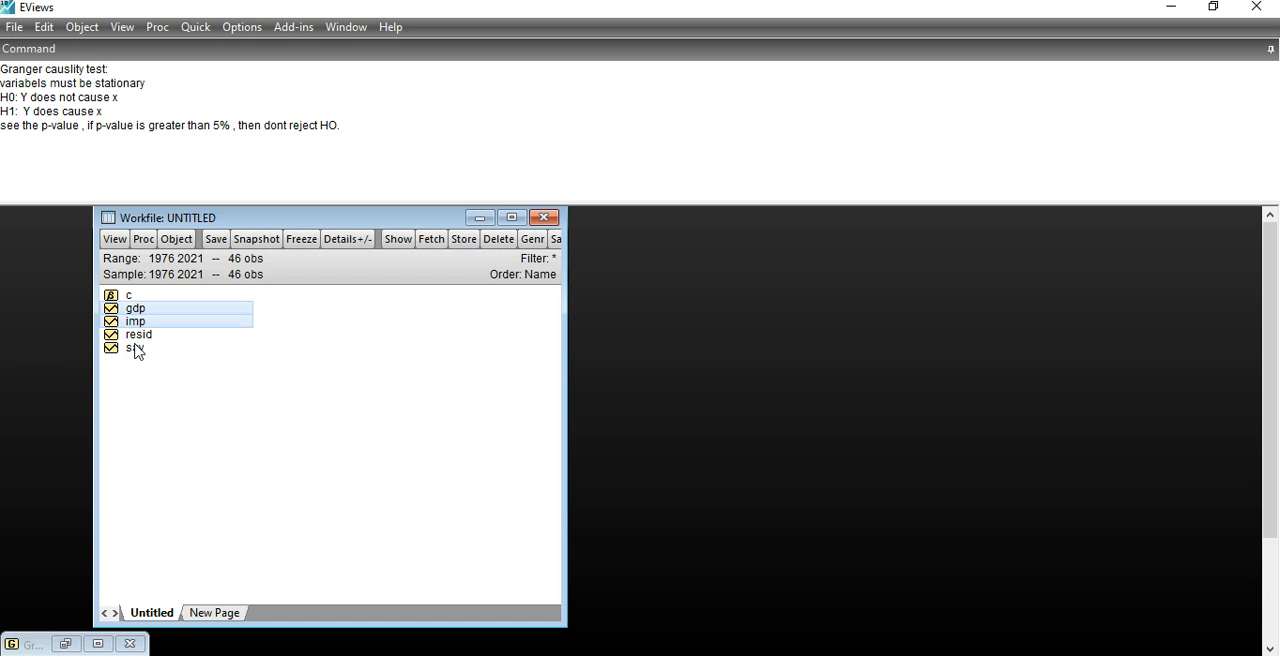
left_click(137, 348, "ctrl")
right_click(137, 350)
mouse_move(246, 358)
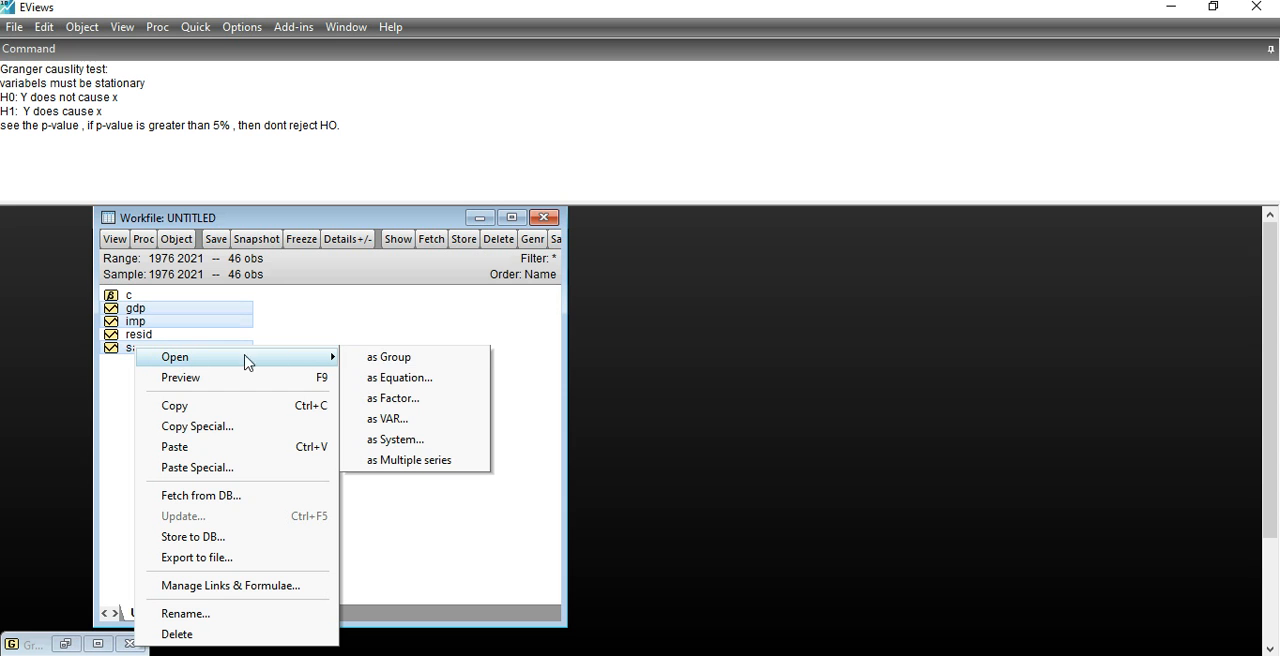
left_click(412, 358)
left_click(588, 387)
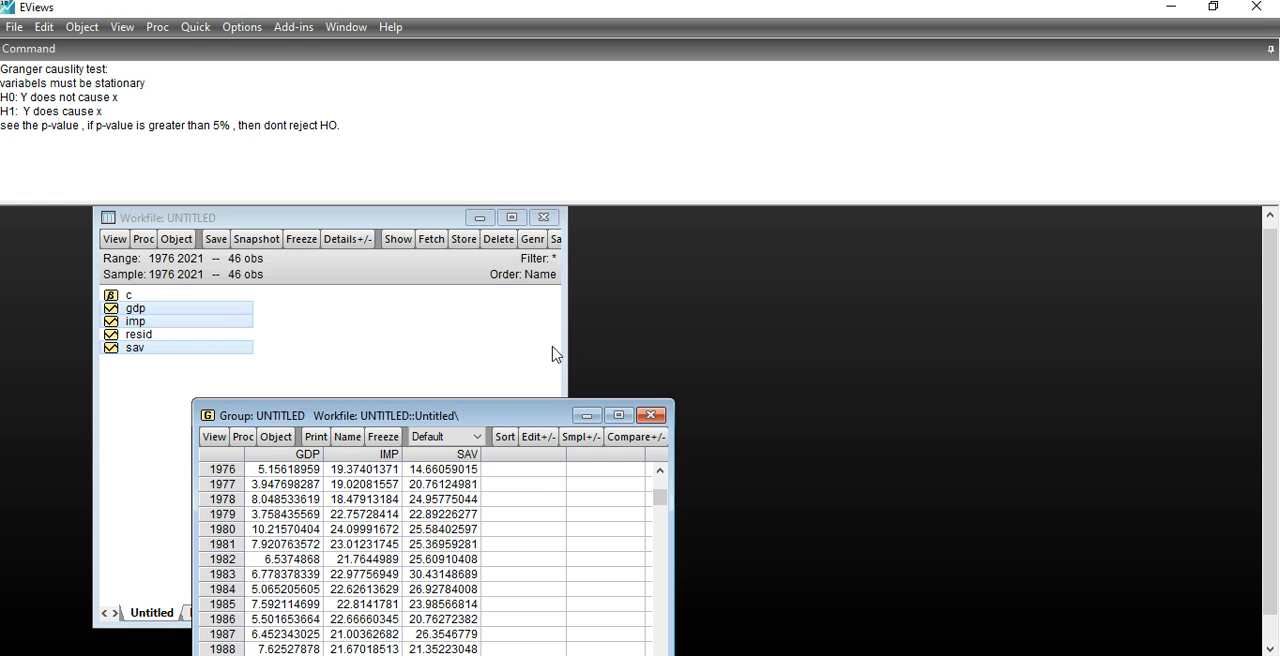
left_click(587, 415)
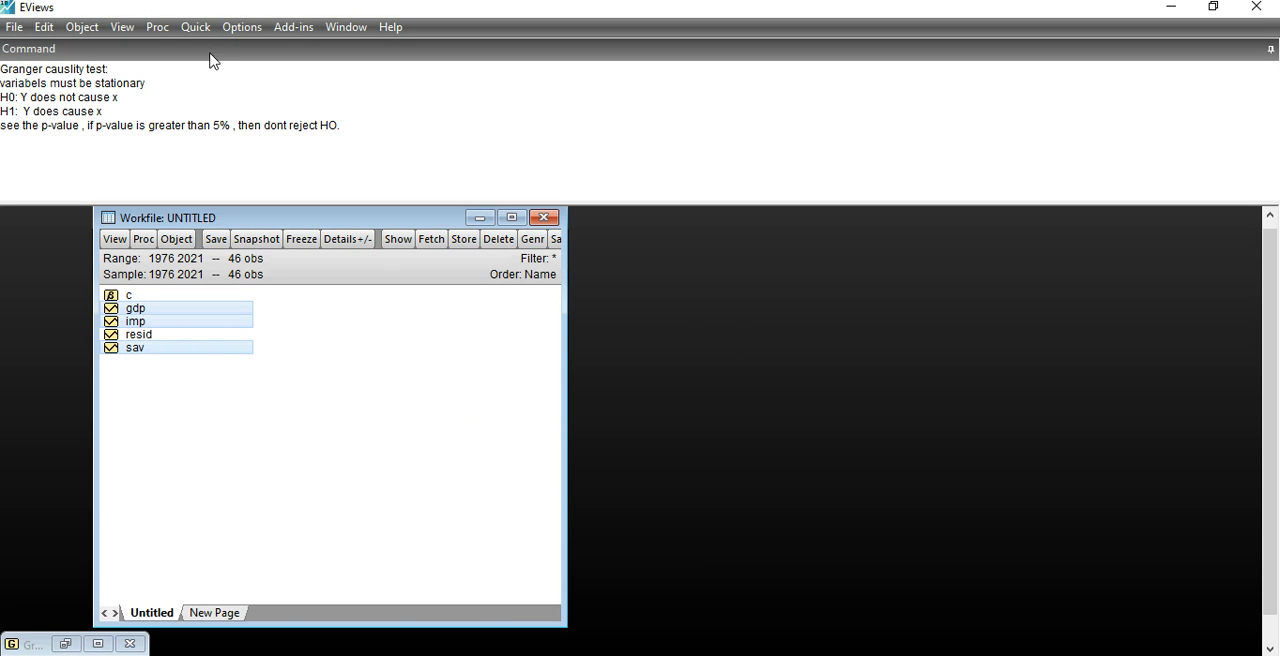
Step: Run a Granger causality test on gdp, imp and sav with 2 lags, and maximize the results window
left_click(195, 27)
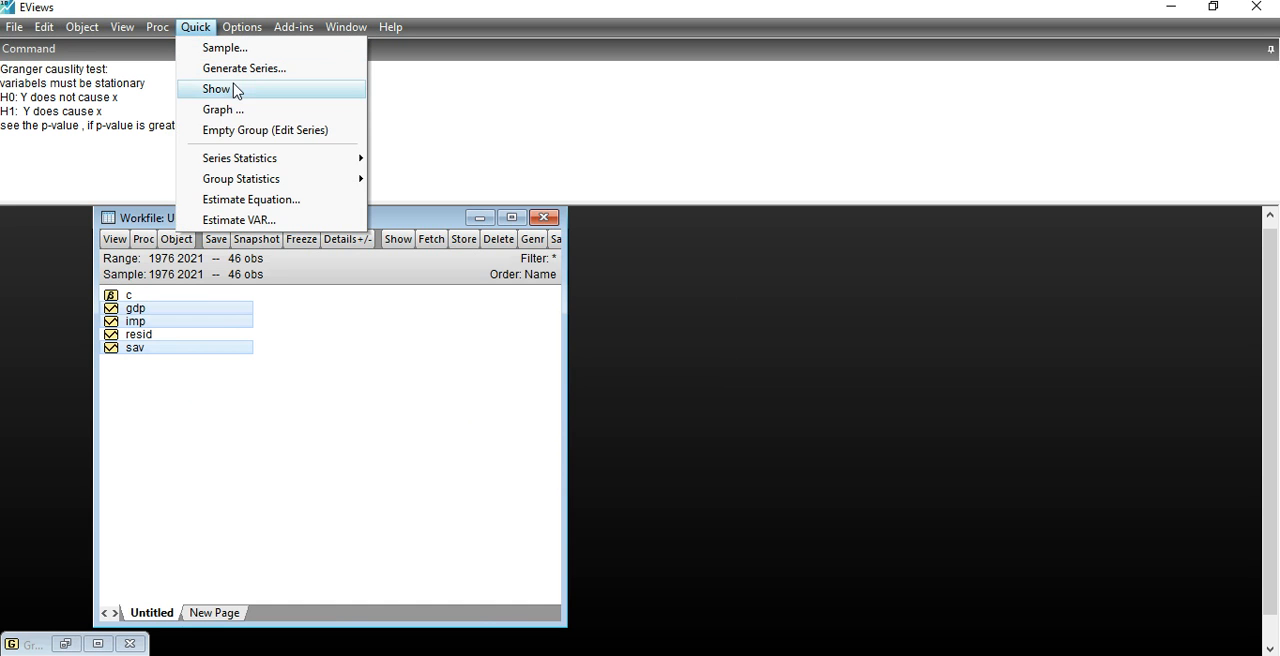
mouse_move(257, 184)
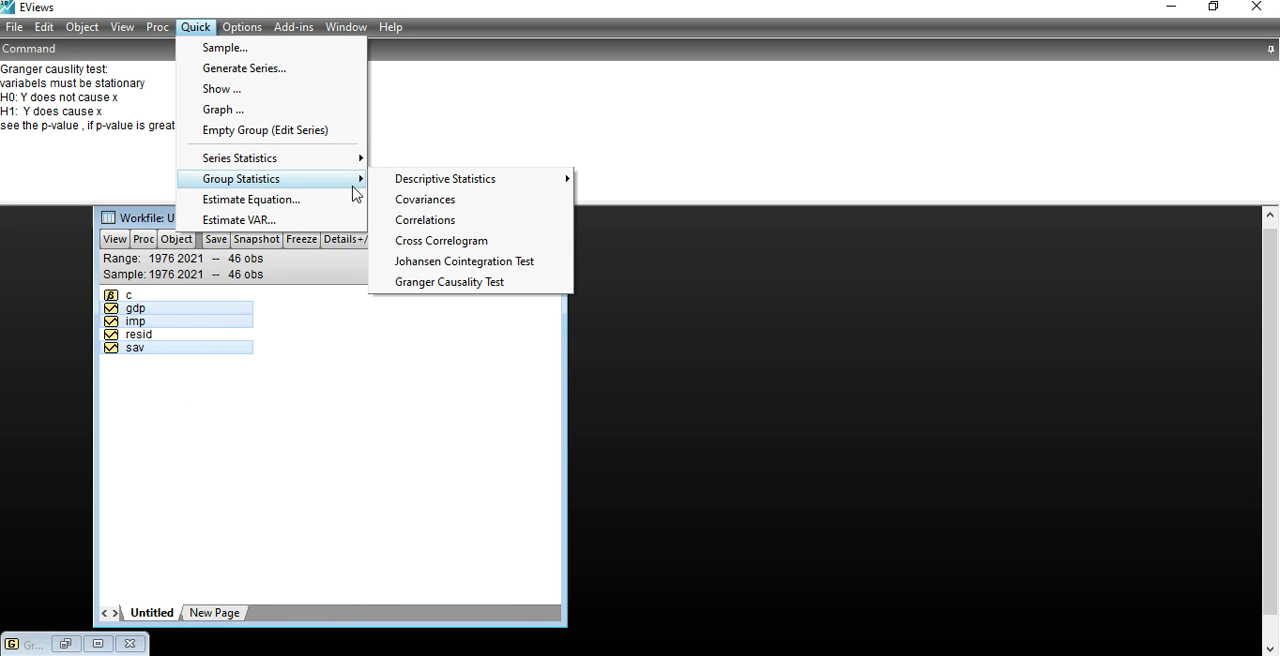
left_click(465, 283)
left_click(568, 318)
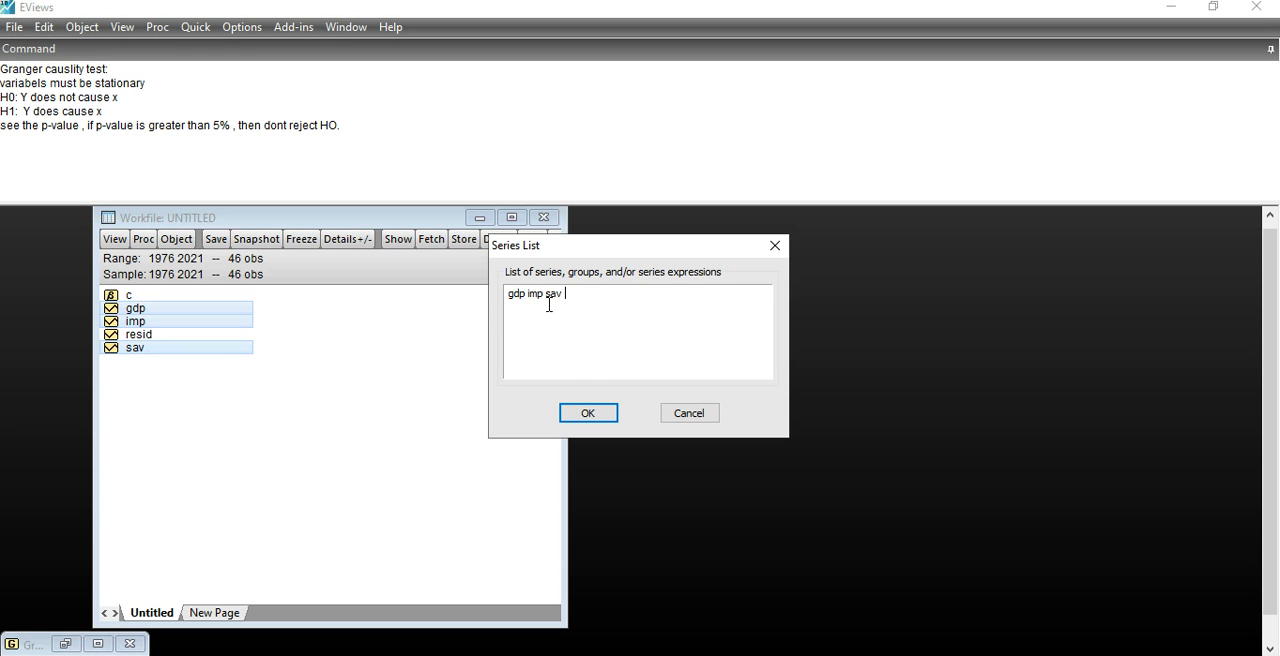
left_click(588, 415)
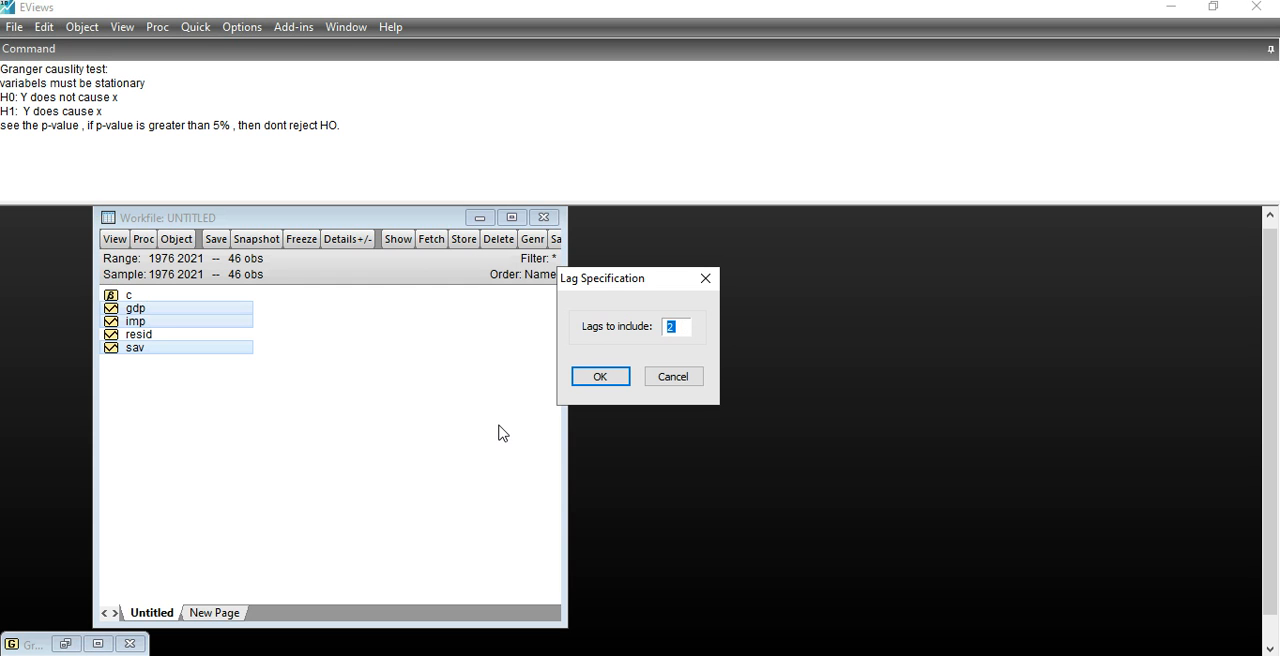
left_click(616, 385)
left_click(611, 381)
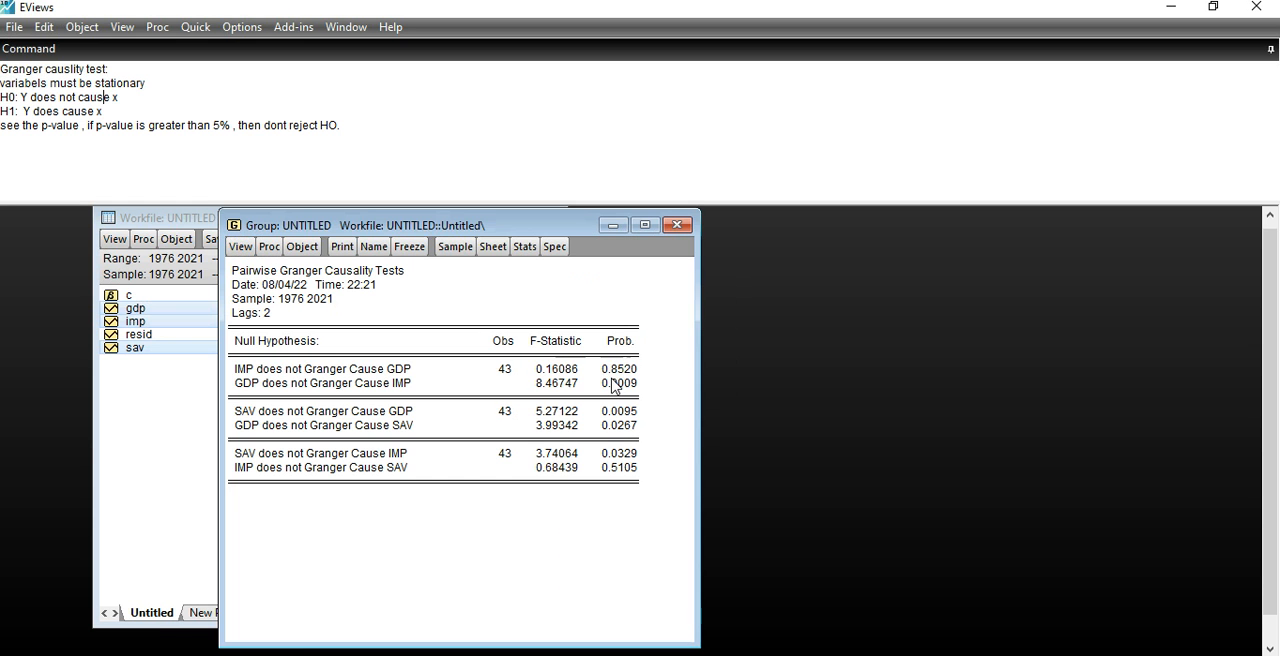
left_click(645, 224)
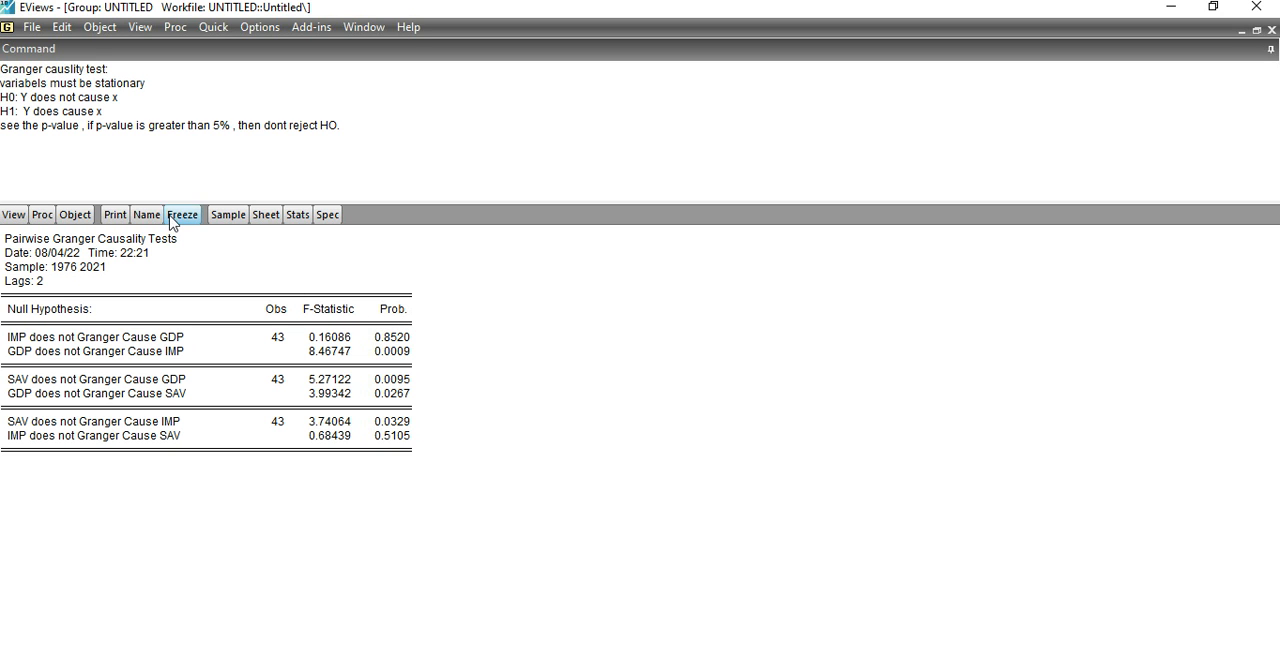
Step: Rerun the Granger causality test on the same series with 4 lags, deleting the previous untitled group
left_click(221, 31)
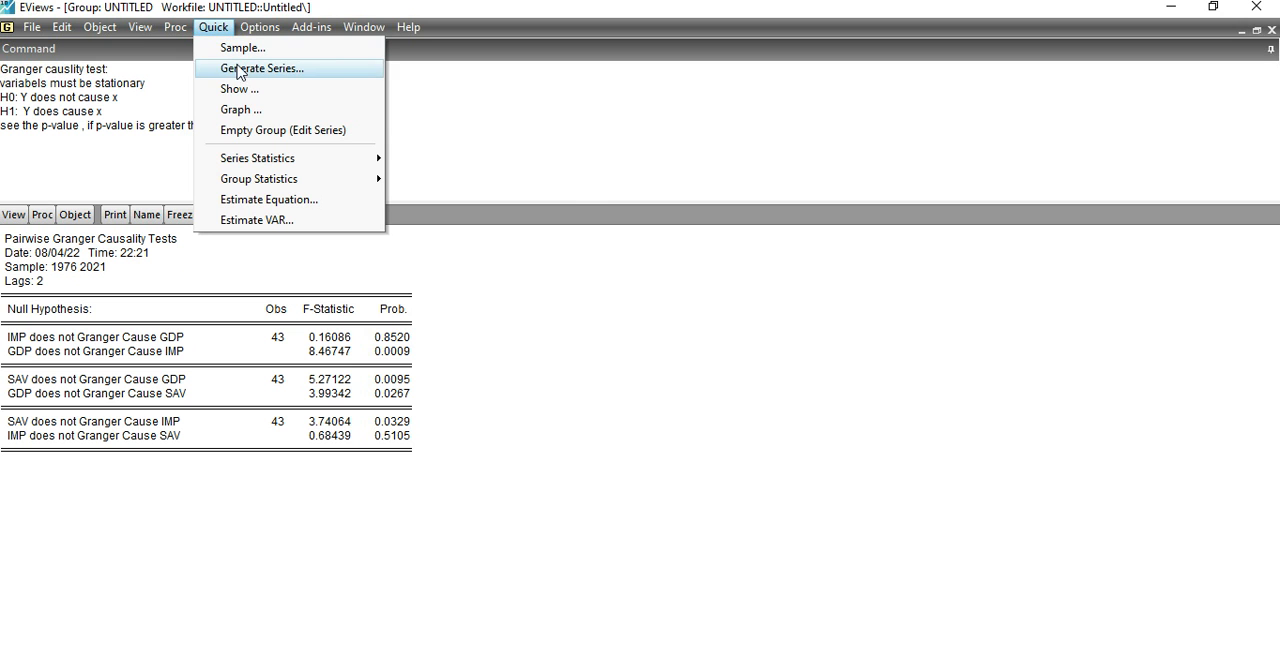
mouse_move(248, 187)
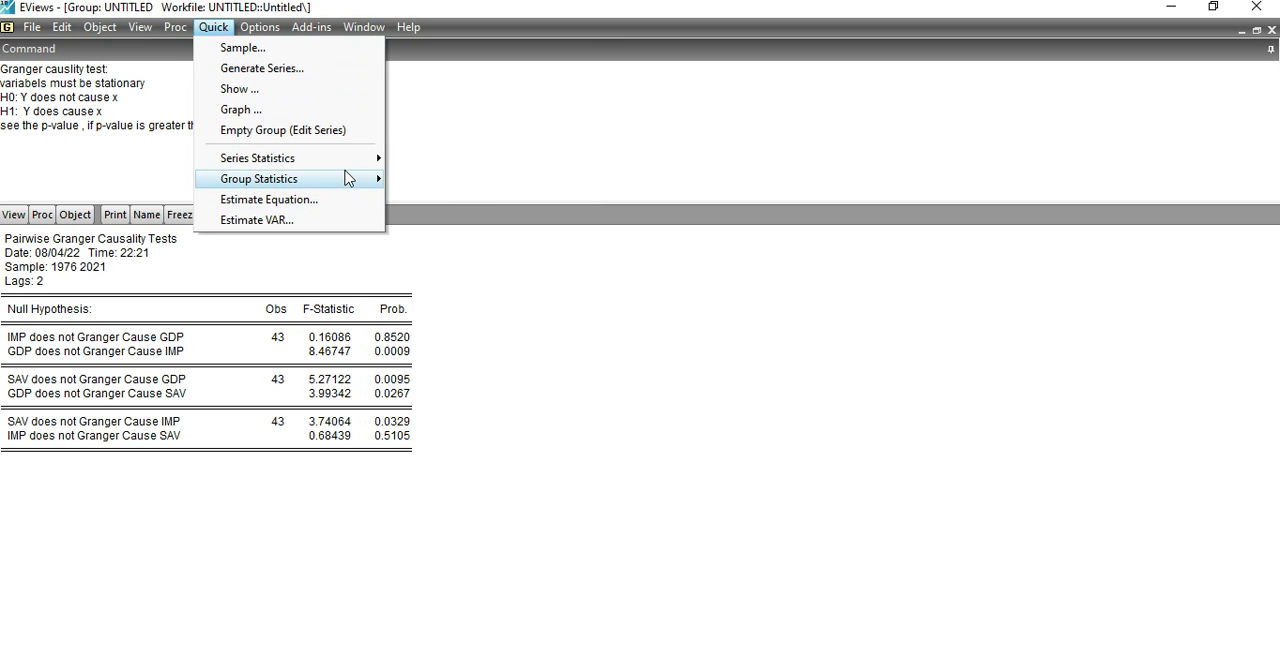
mouse_move(348, 178)
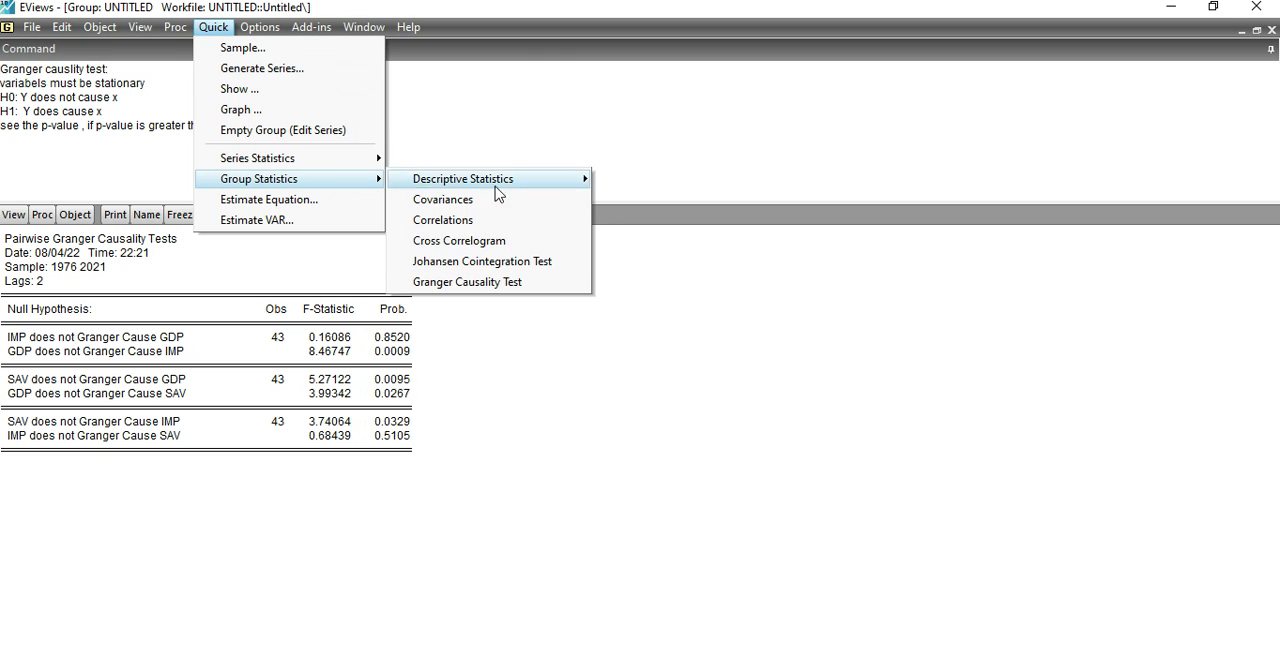
left_click(527, 283)
left_click(583, 414)
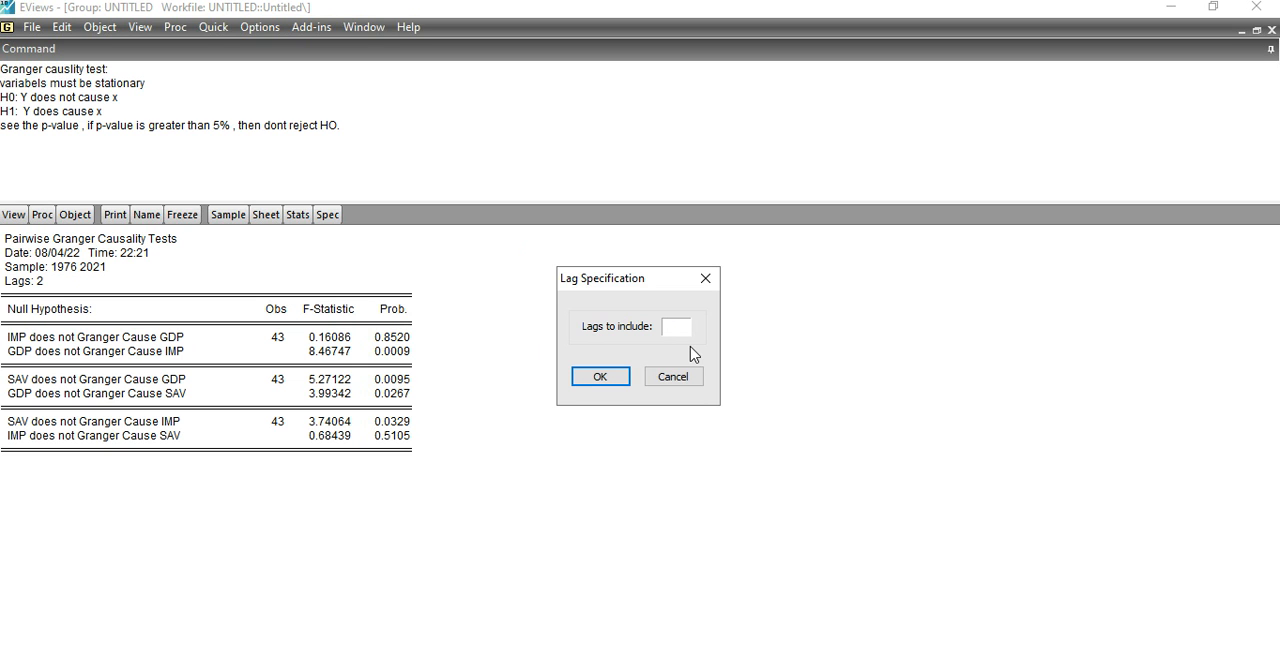
type("4")
left_click(594, 376)
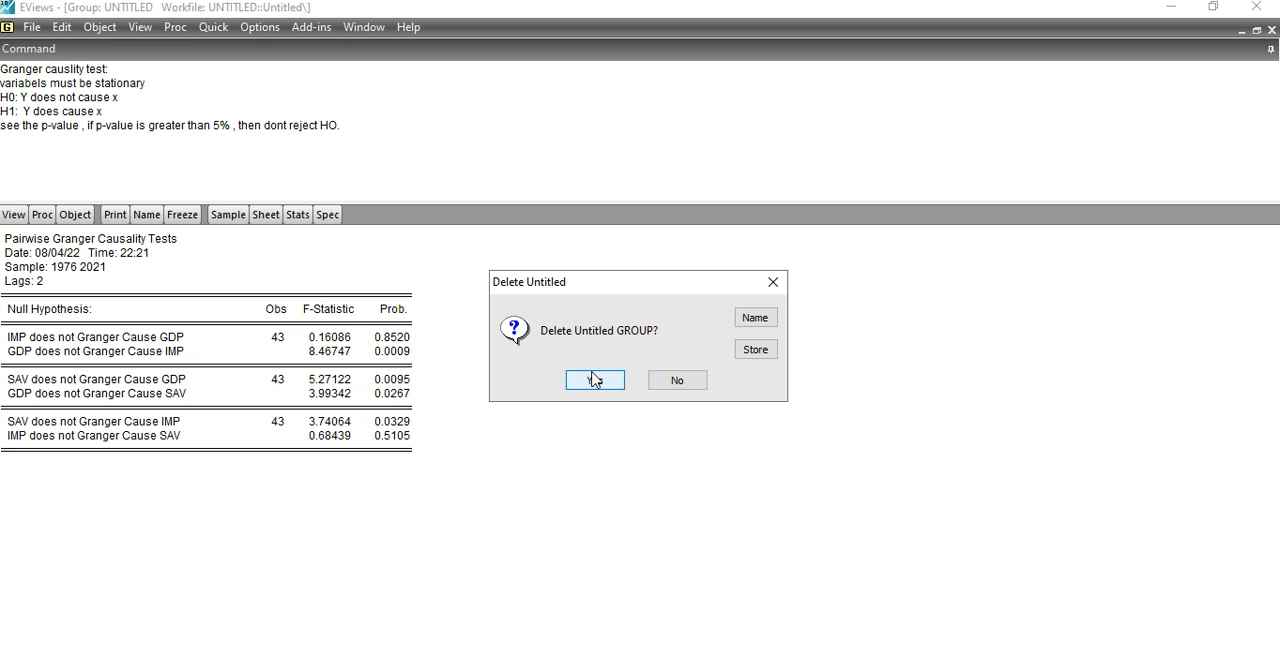
left_click(620, 373)
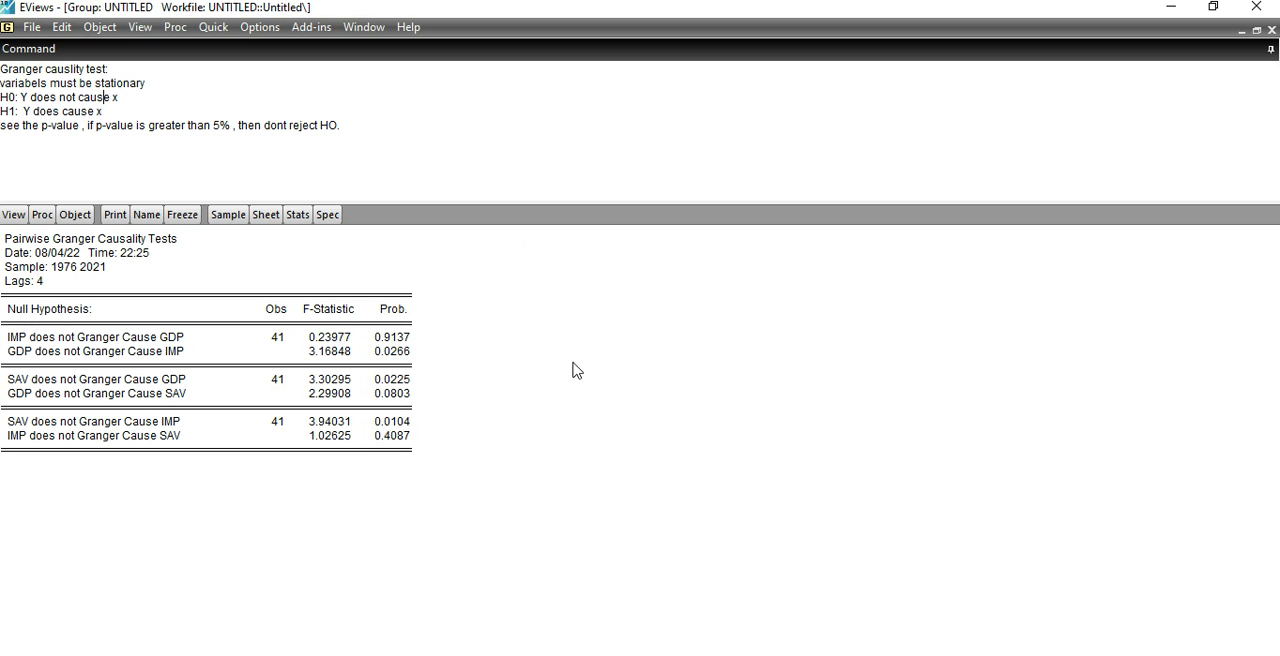